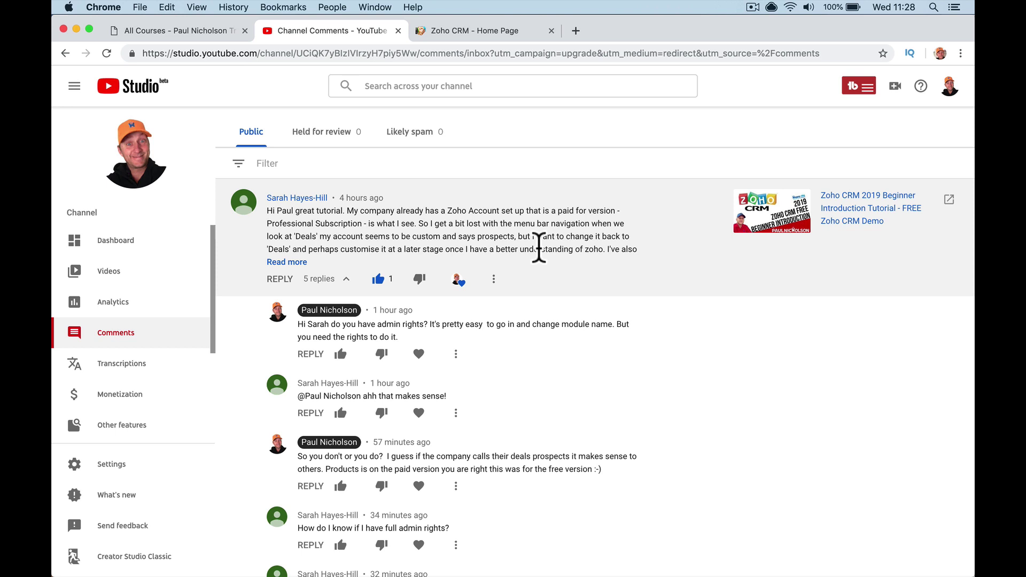
Go from the CRM home page to Setup > Modules and Fields
left_click(475, 32)
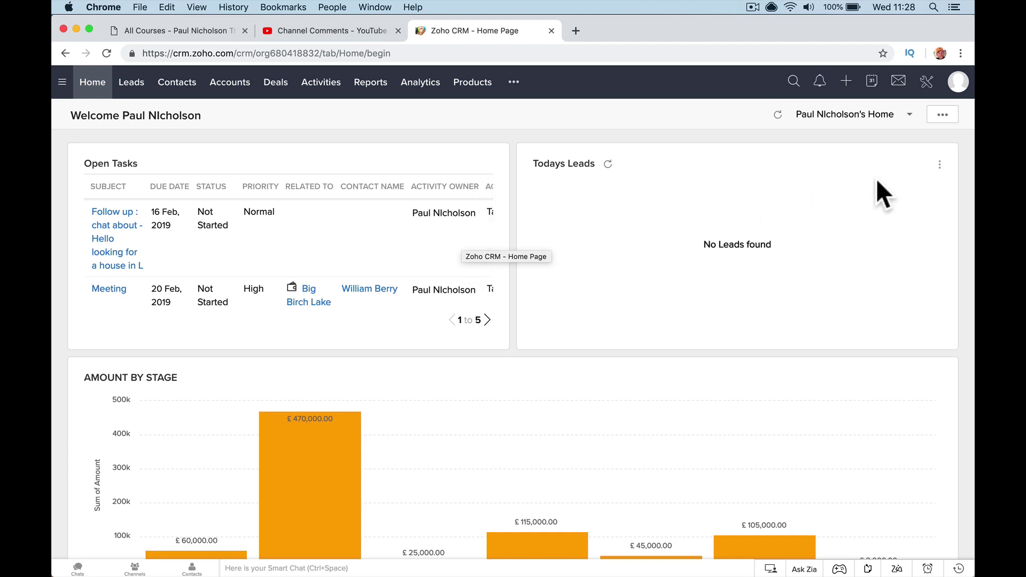
left_click(926, 81)
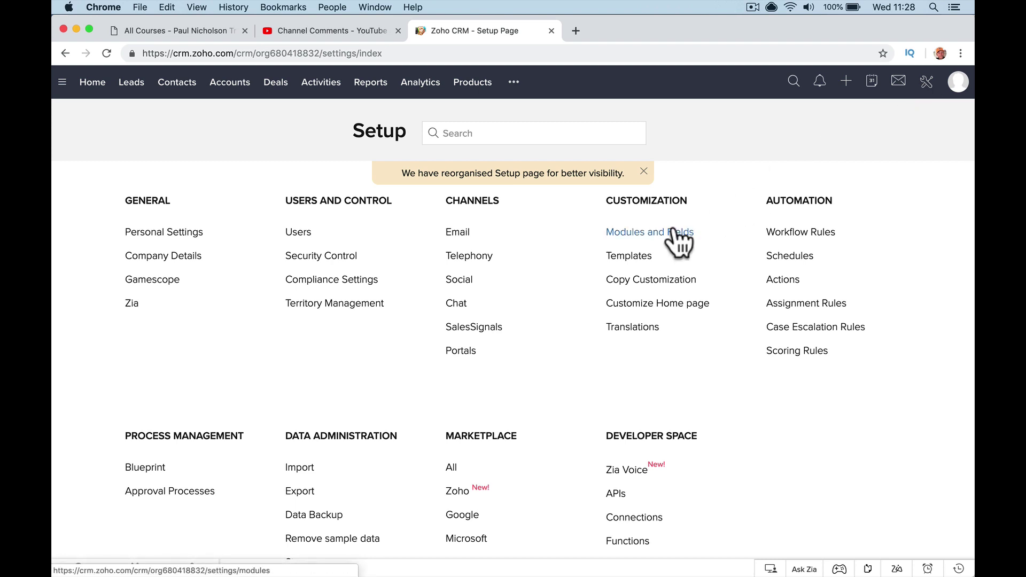
left_click(676, 231)
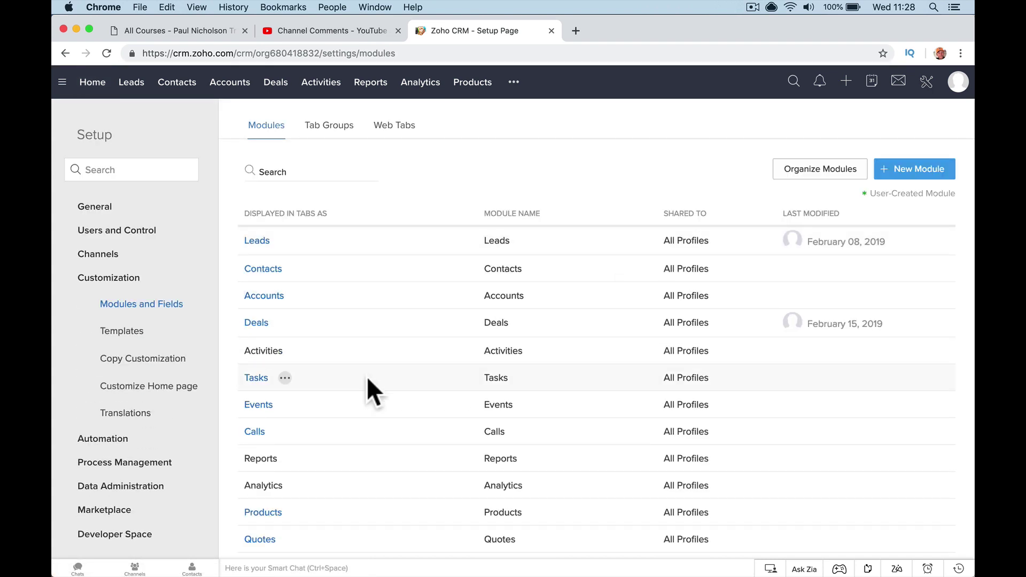
Rename the Deals module to Prospects with singular name Prospect and save
left_click(286, 324)
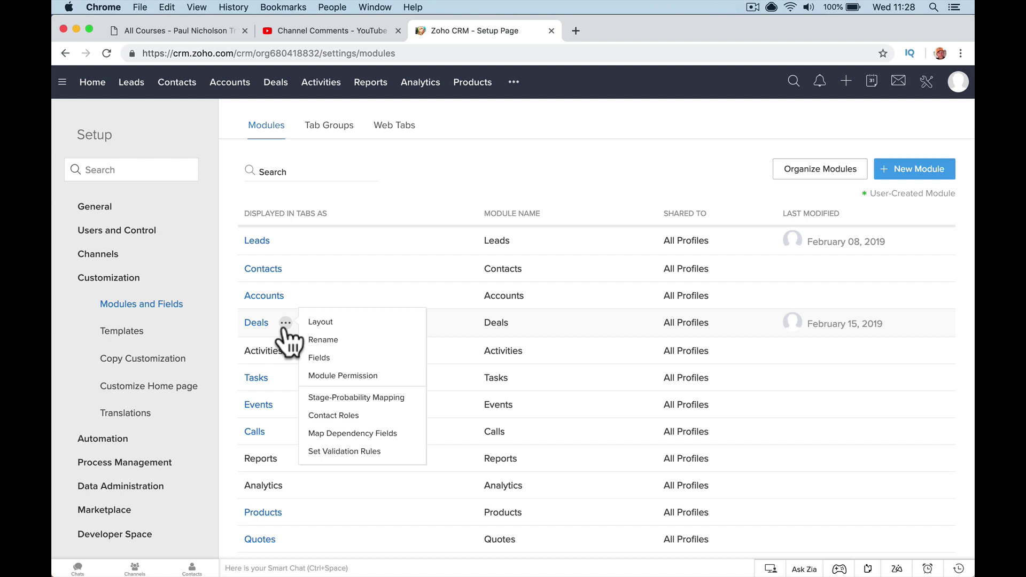
left_click(322, 338)
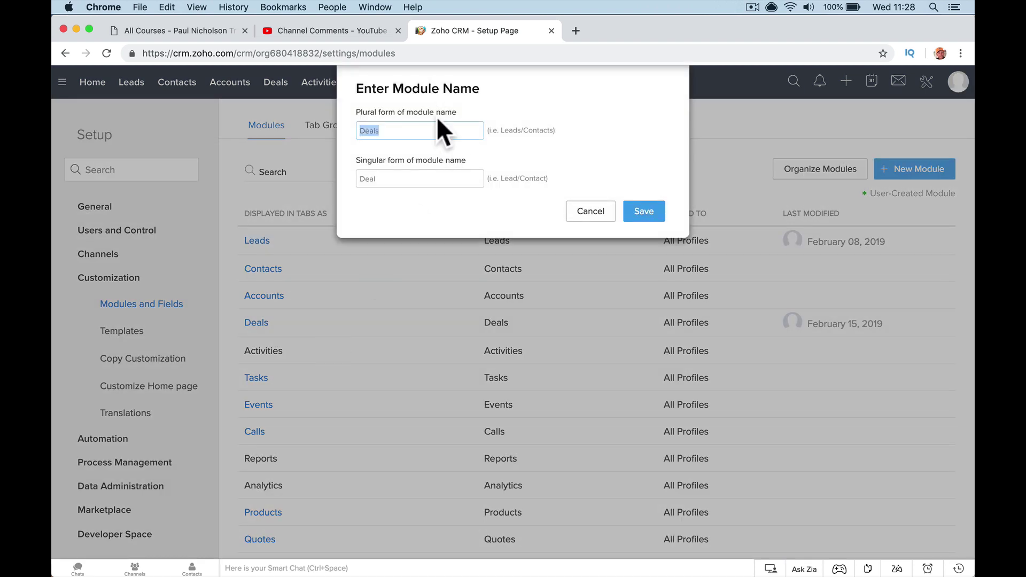
type("Prospects")
double_click(385, 176)
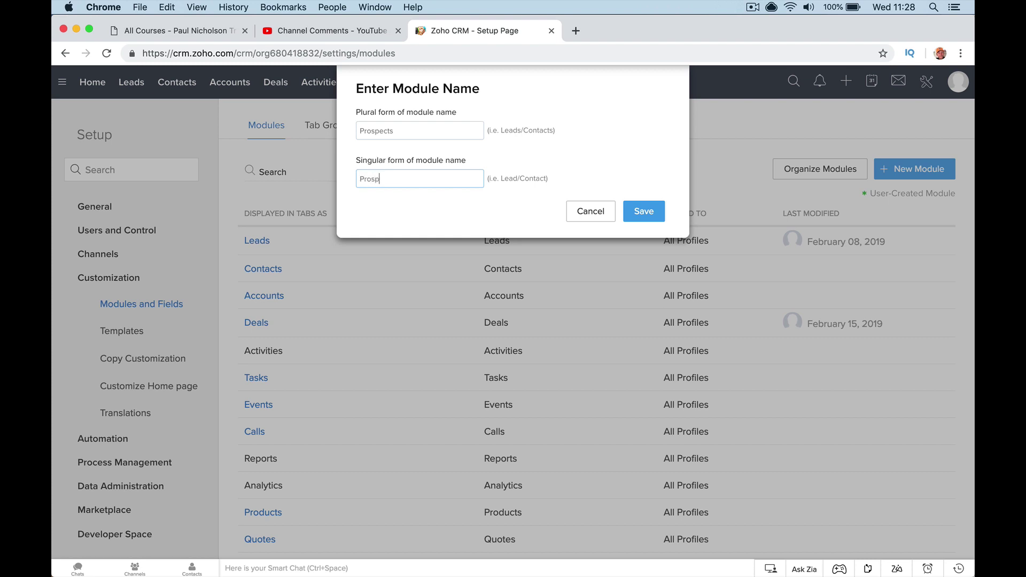
left_click(646, 215)
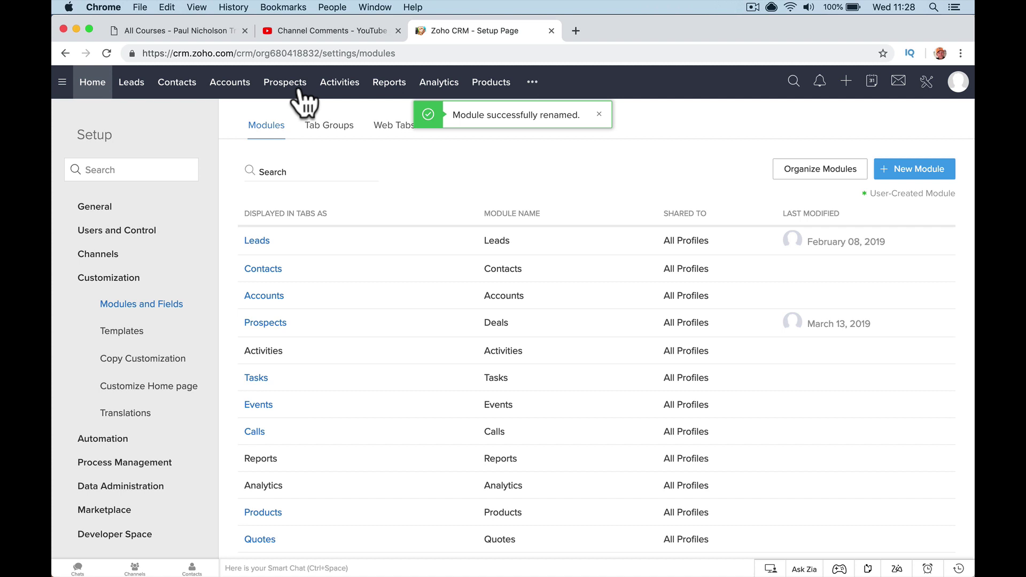
View the renamed Prospects tab, then return to Setup > Modules and Fields
left_click(85, 83)
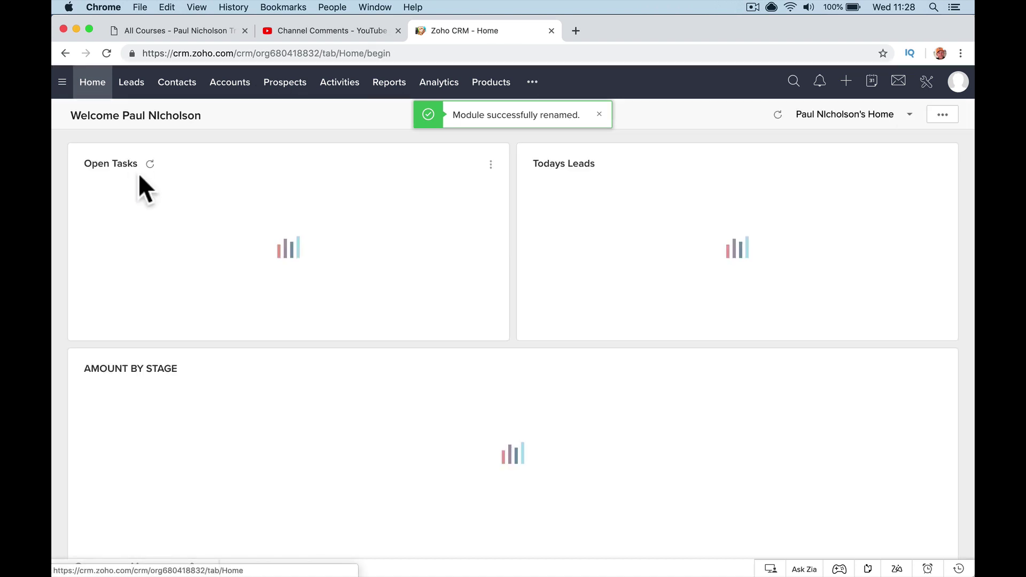
left_click(286, 84)
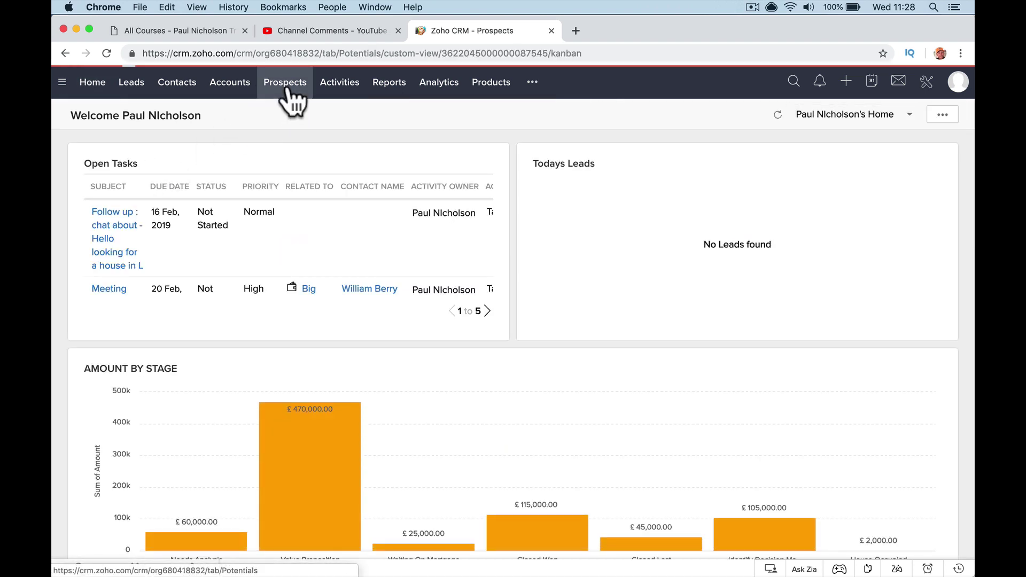
left_click(927, 83)
left_click(685, 233)
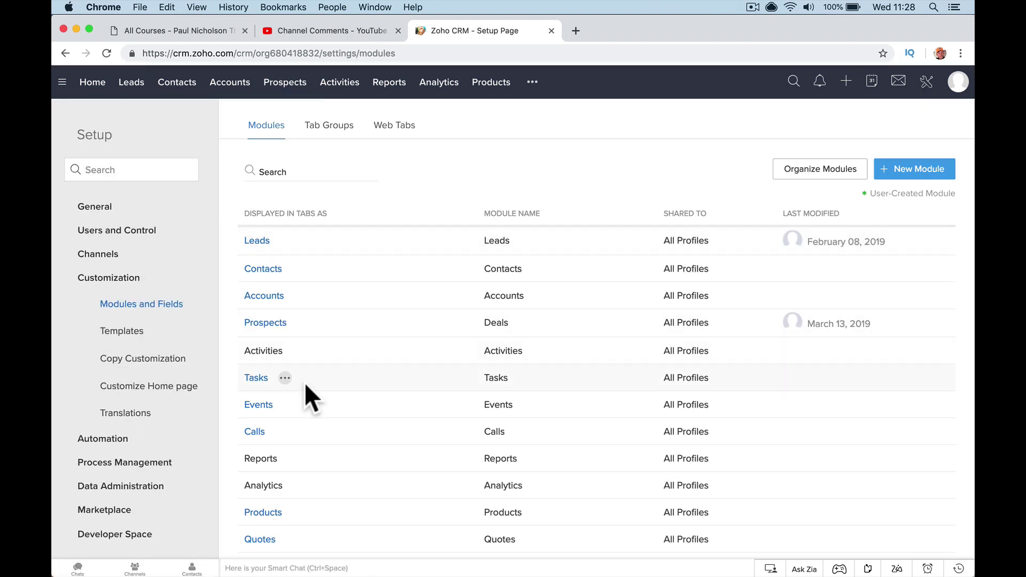
Rename Prospects back to Deals (singular Deal), save, and open the Deals kanban
left_click(303, 322)
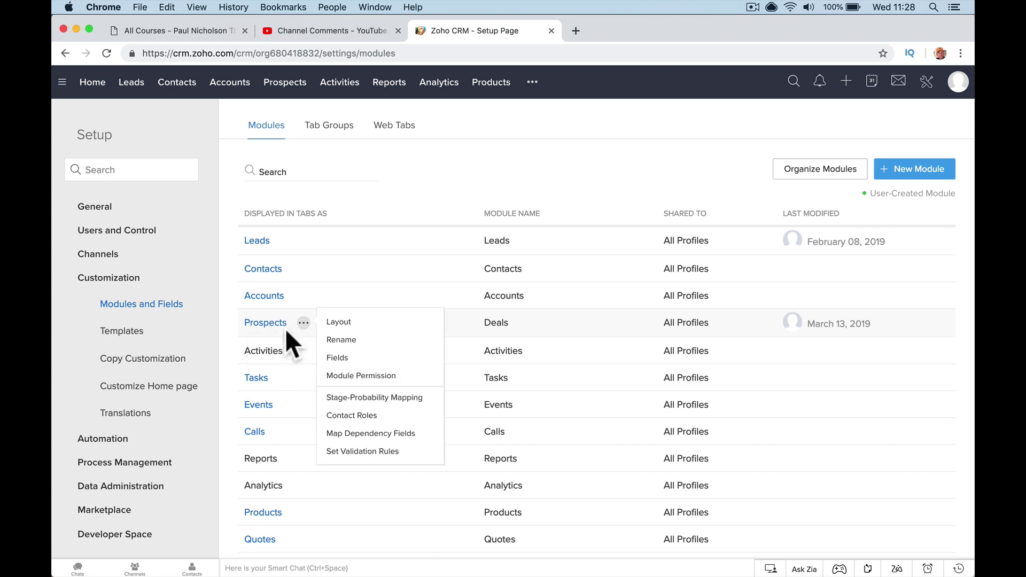
left_click(336, 339)
type("Deal")
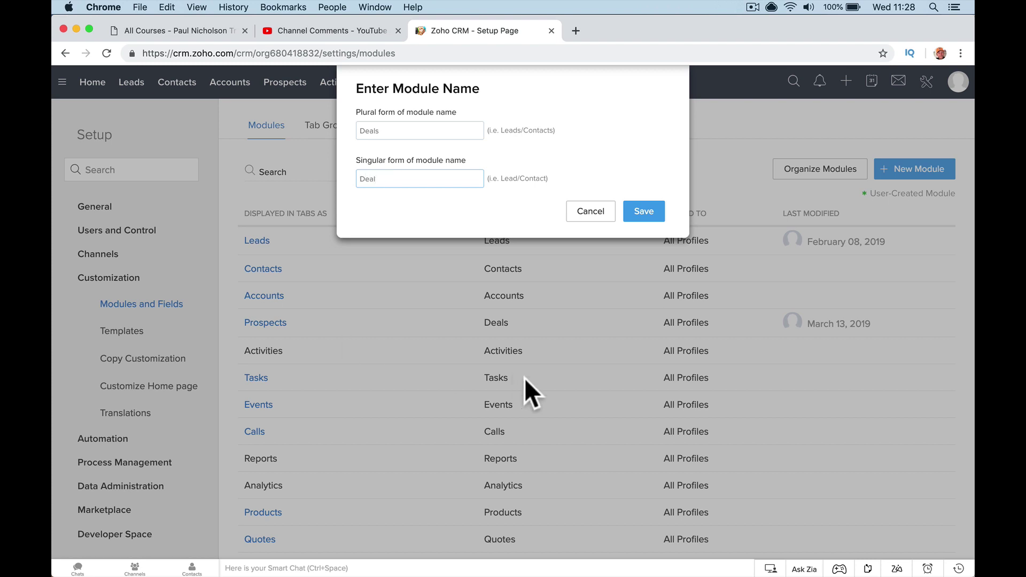
left_click(645, 213)
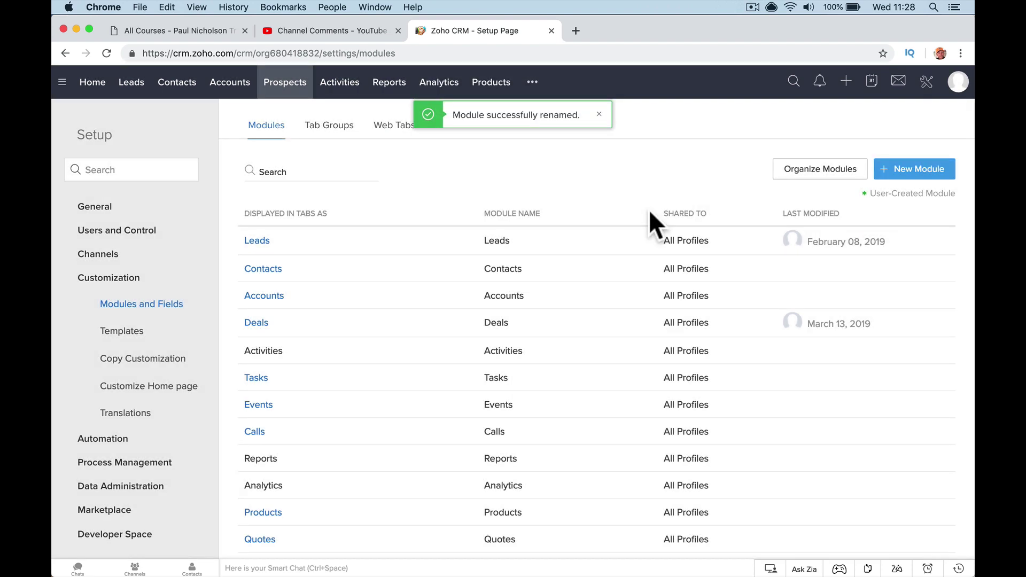
left_click(272, 88)
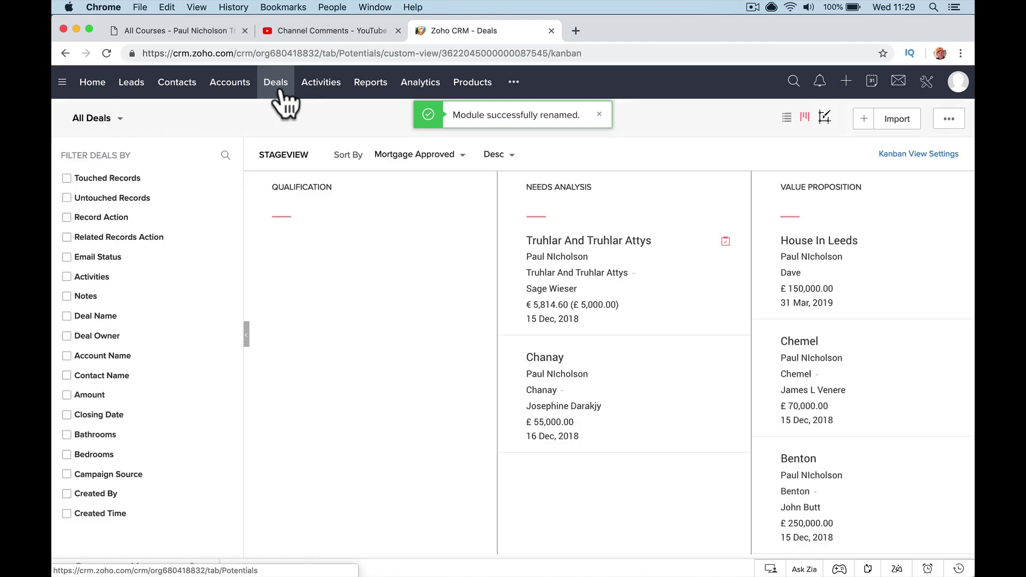
Expand and highlight the YouTube comment mentioning Dashboards and Products, then return to Zoho CRM
left_click(349, 28)
scroll(369, 361, "down", 2)
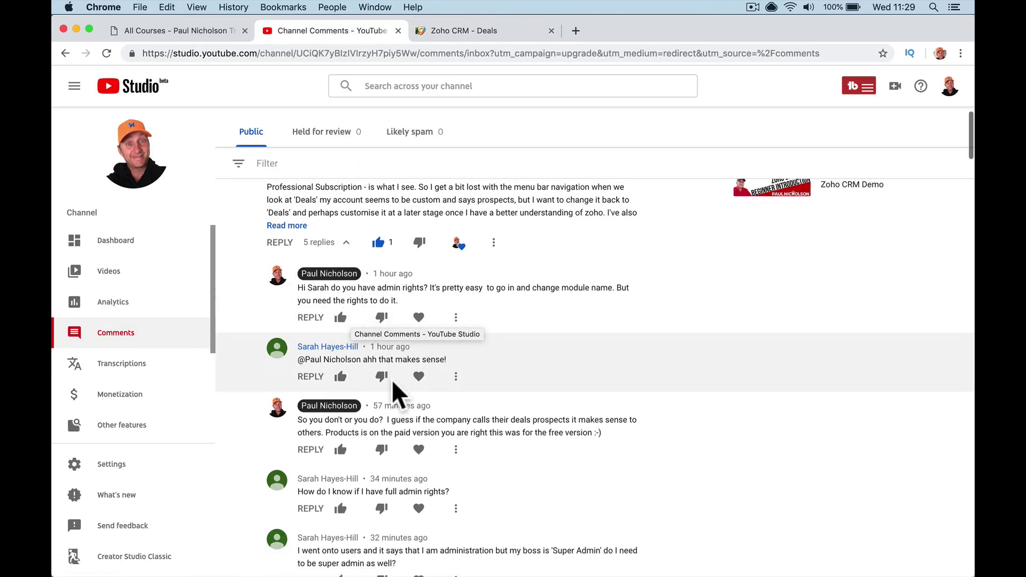
scroll(395, 336, "up", 1)
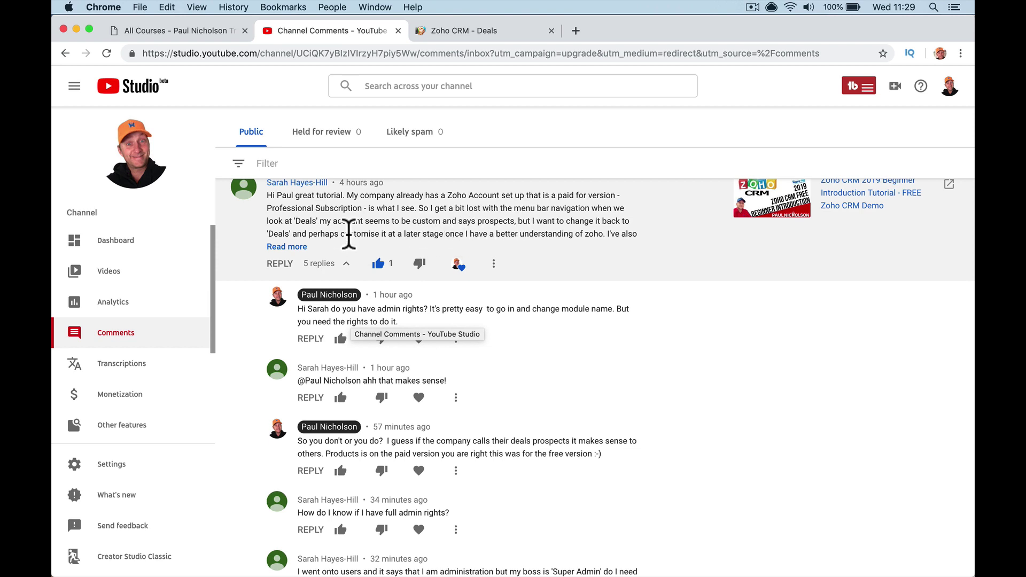
left_click(294, 245)
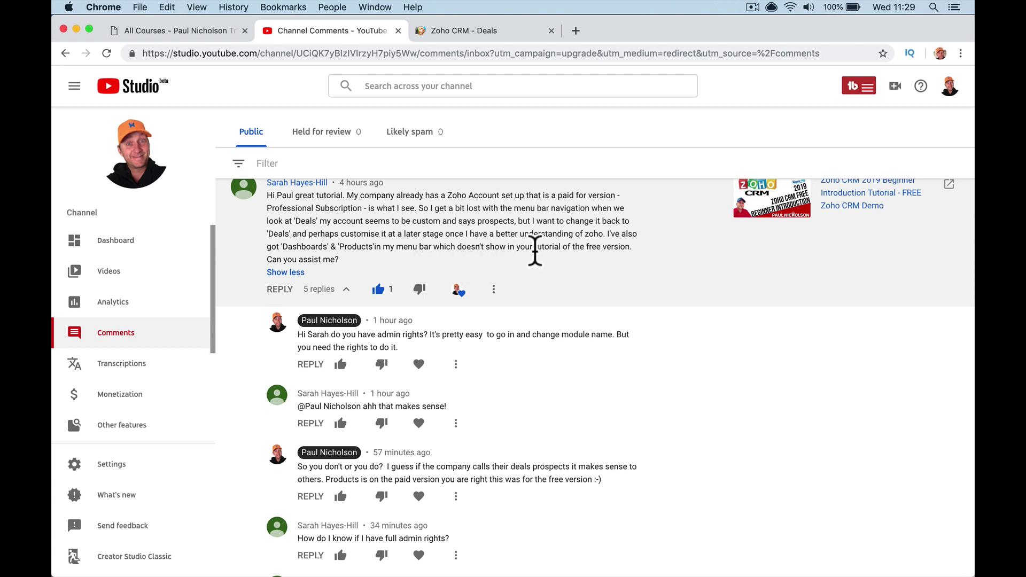
left_click_drag(283, 247, 358, 245)
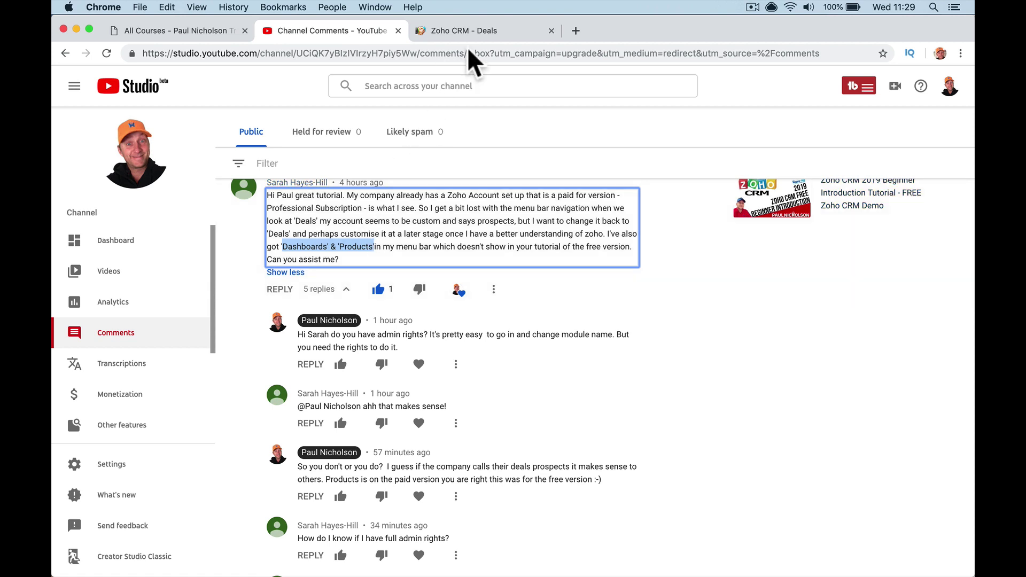
left_click(476, 30)
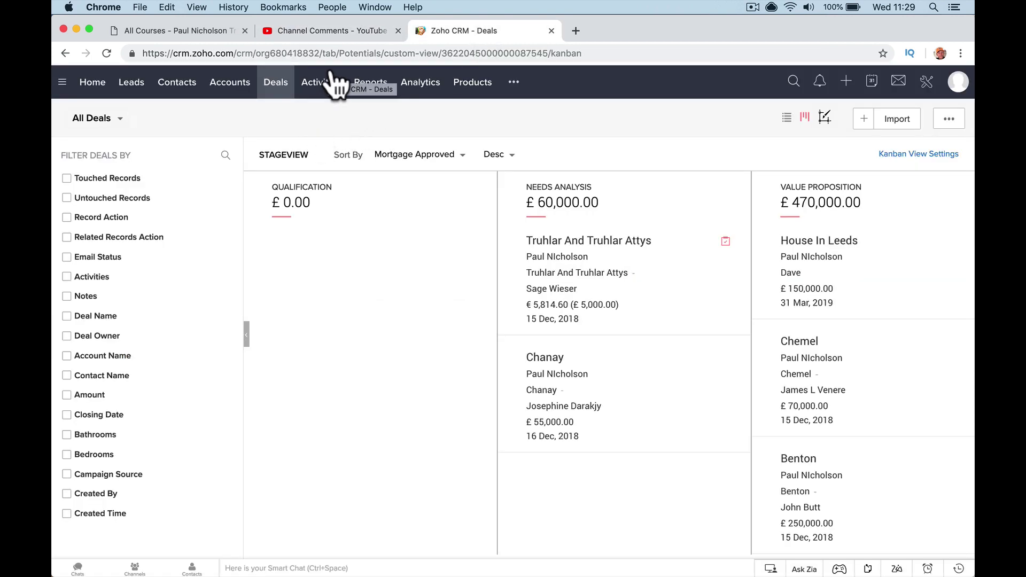
Look over the Products module and the remaining modules list, then open Setup
left_click(465, 83)
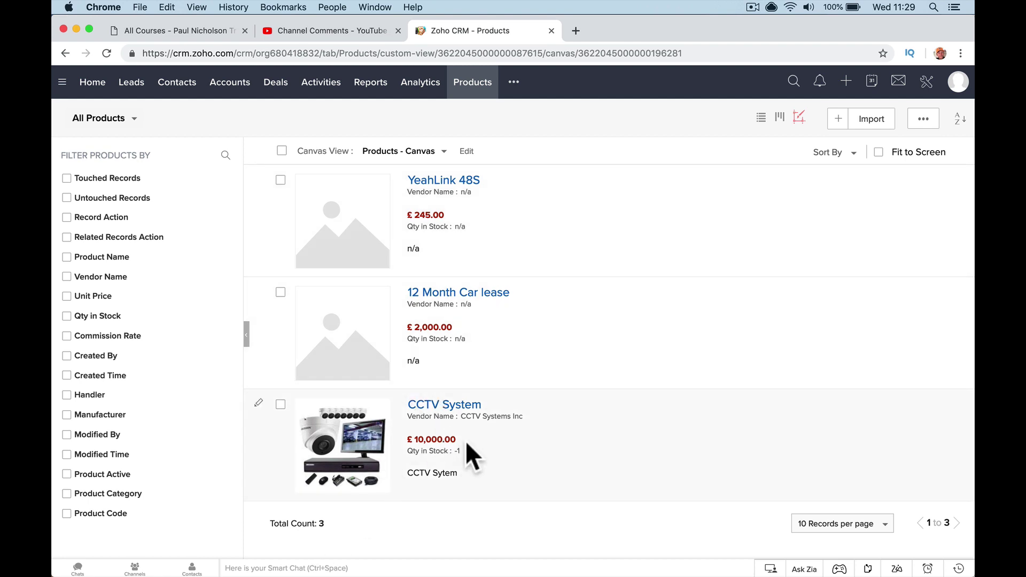
left_click(513, 83)
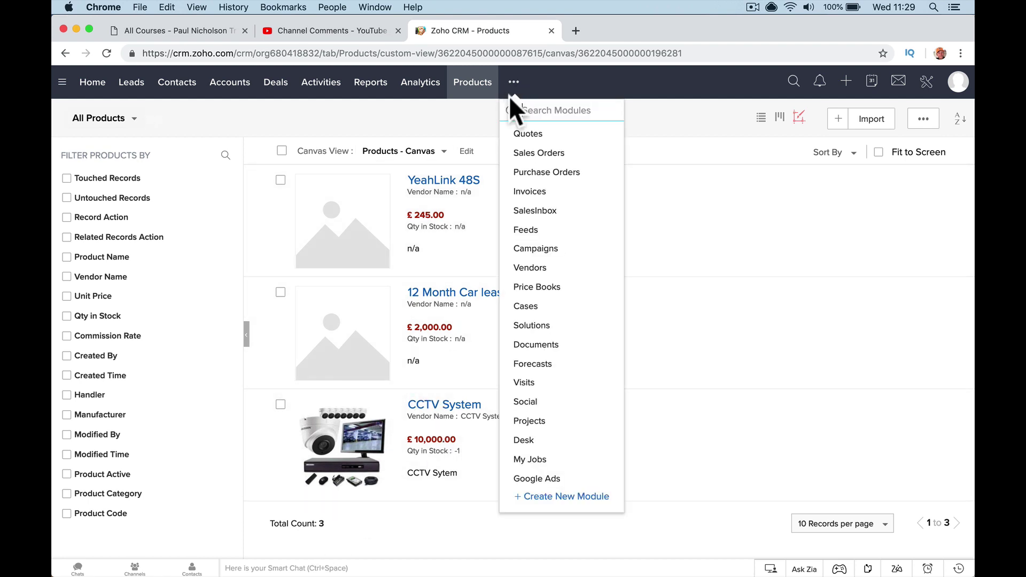
left_click(927, 81)
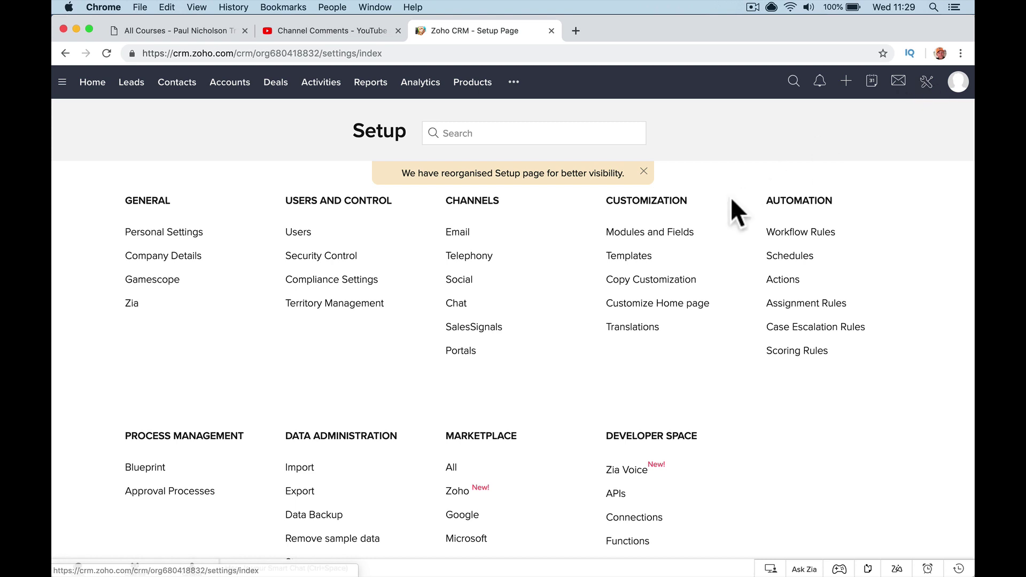
In Organize Modules, drag Products down near the end of the module list
left_click(681, 232)
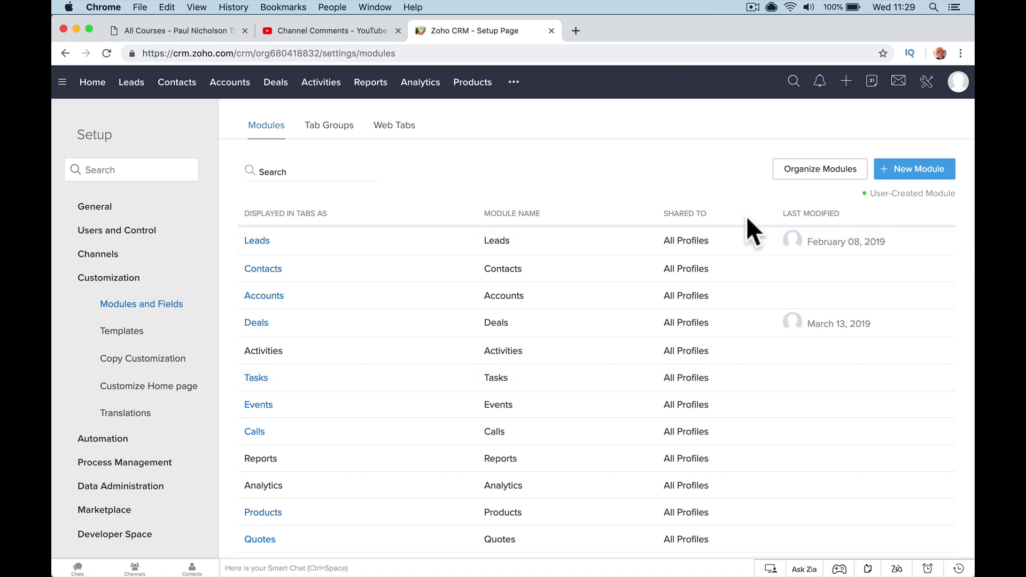
left_click(834, 170)
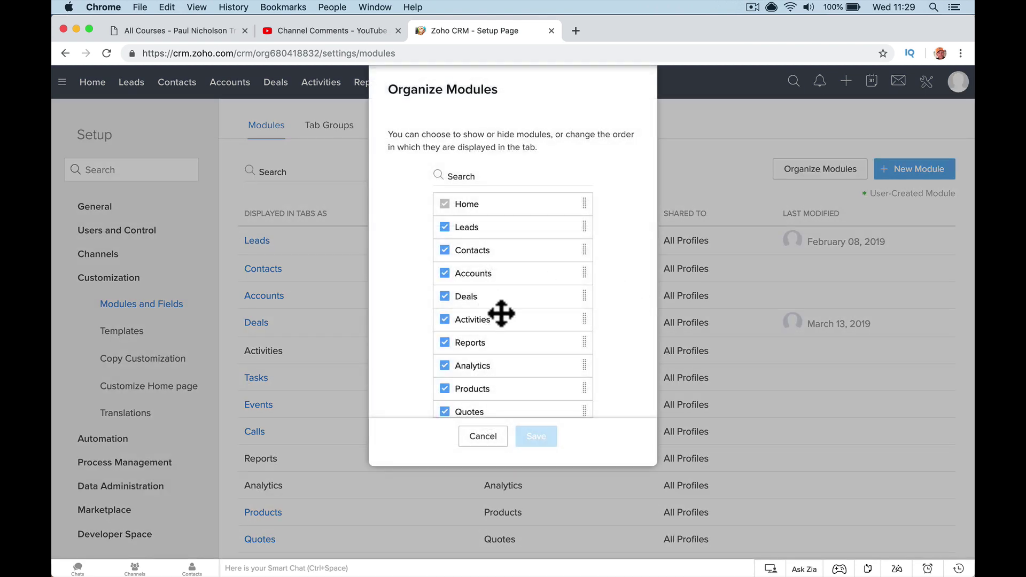
scroll(502, 314, "down", 2)
scroll(498, 309, "down", 1)
scroll(493, 281, "down", 1)
scroll(484, 237, "down", 1)
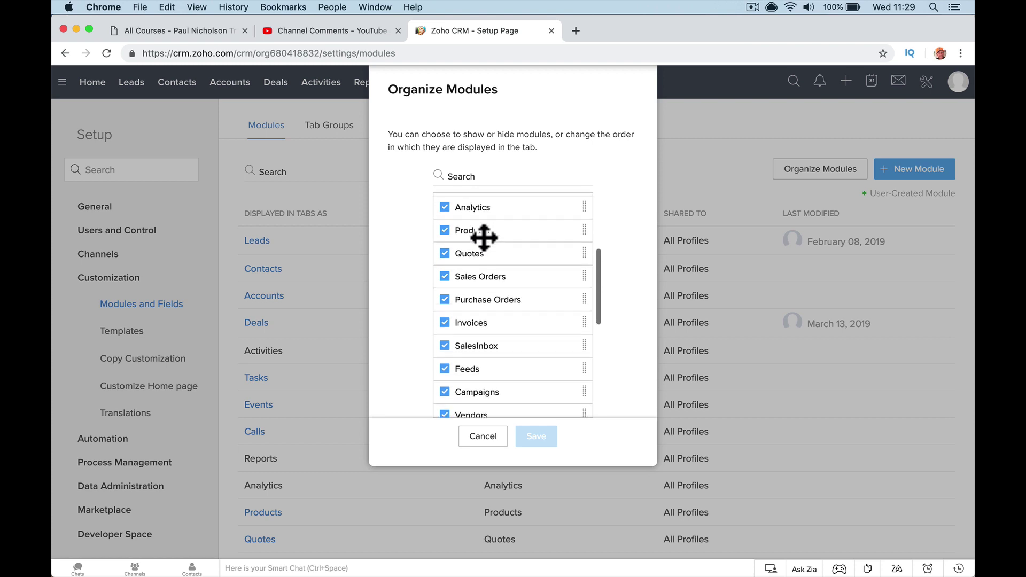
scroll(484, 238, "down", 1)
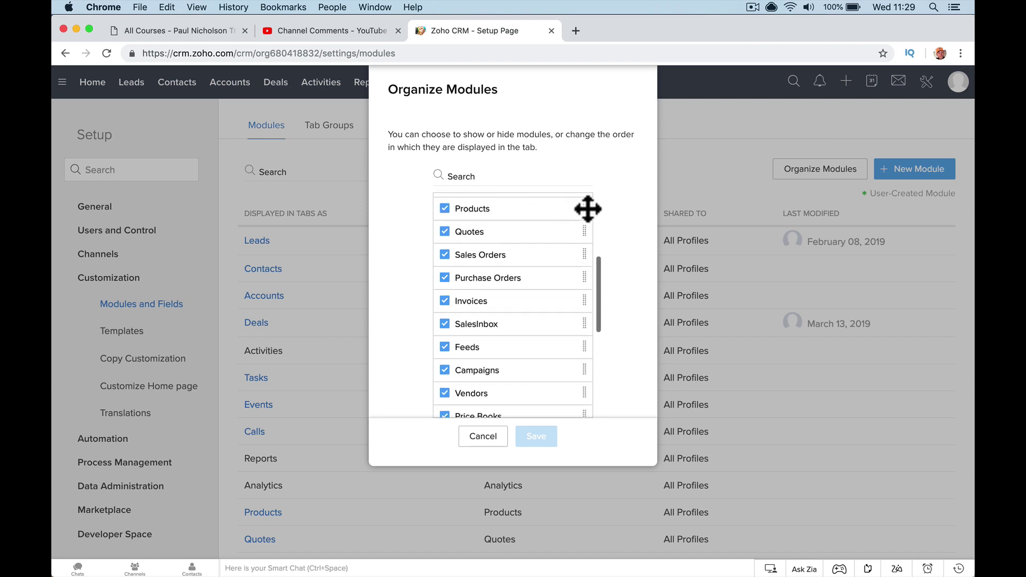
left_click_drag(588, 209, 567, 410)
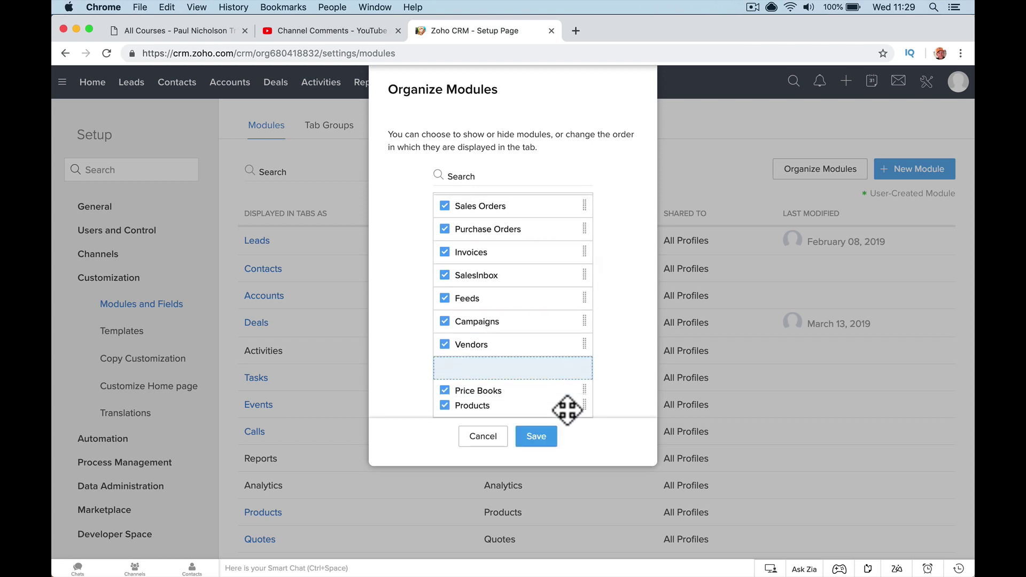
left_click_drag(567, 409, 566, 400)
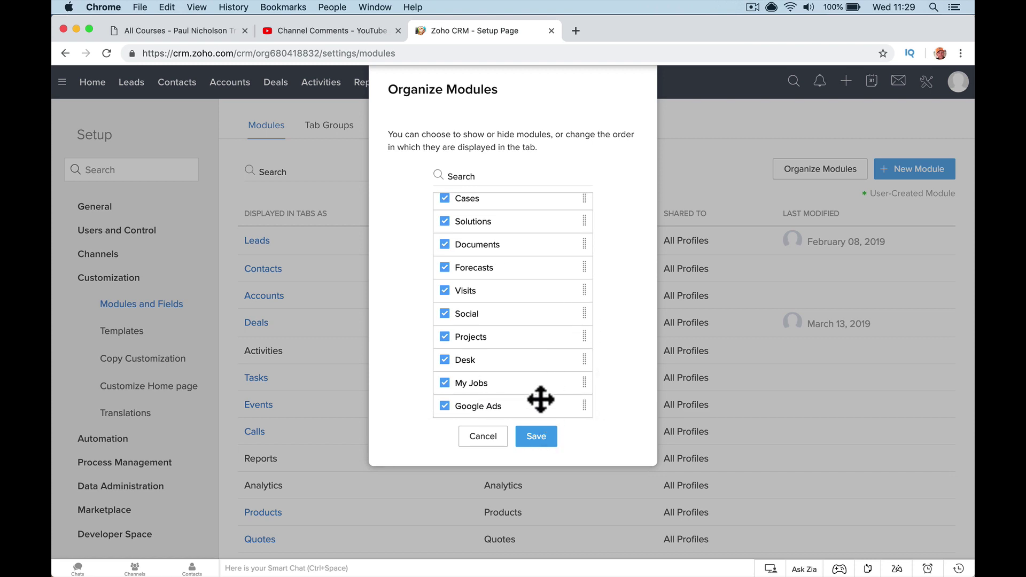
scroll(561, 238, "up", 5)
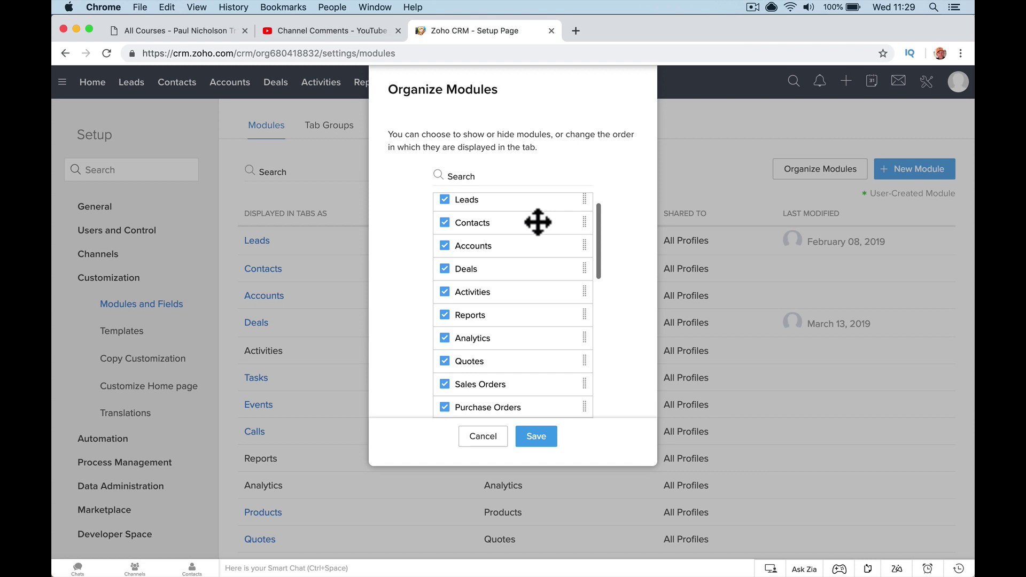
scroll(535, 254, "up", 1)
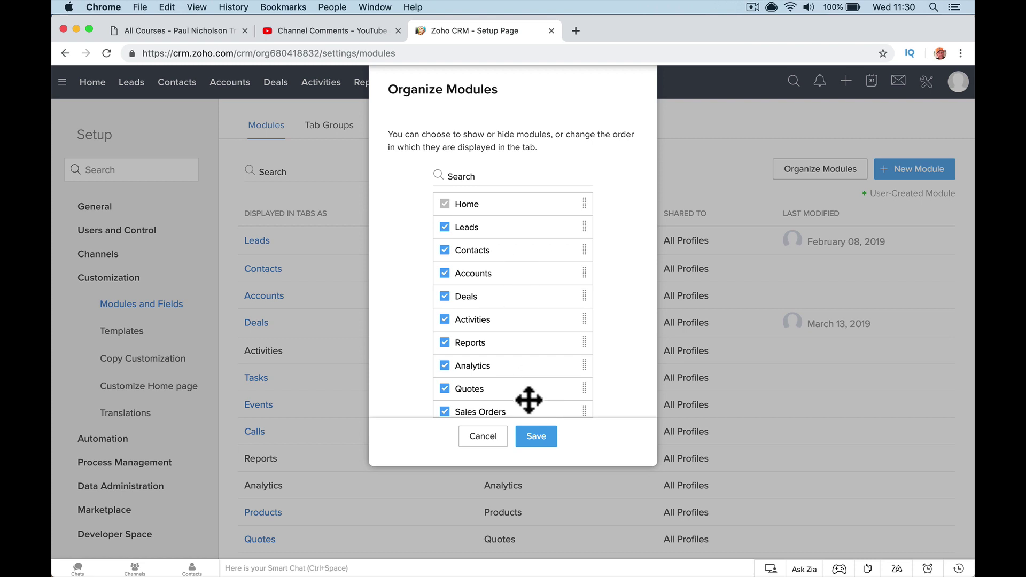
Save the new module order, leave the modules list, and switch to All Courses
left_click(532, 438)
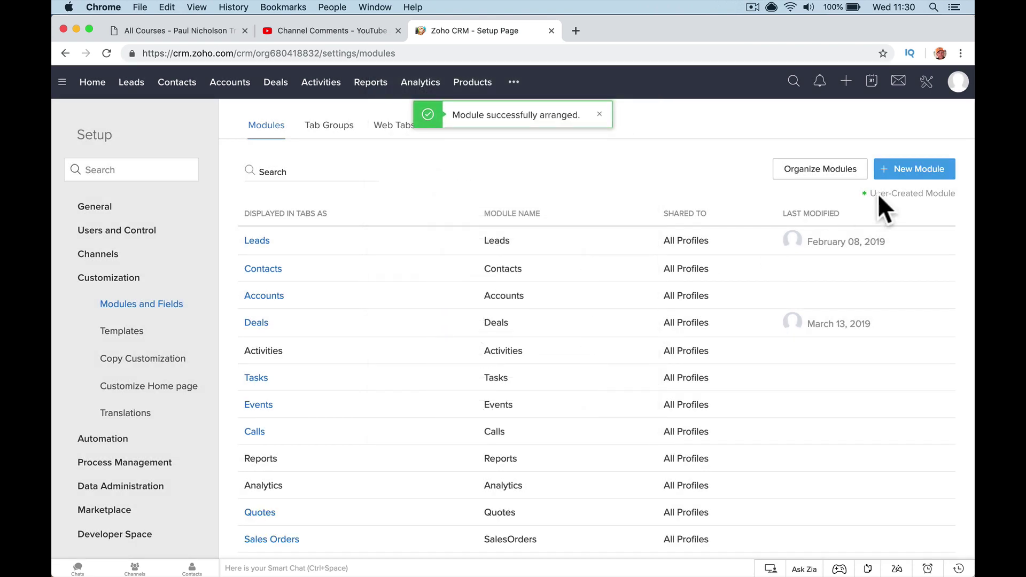
left_click(910, 178)
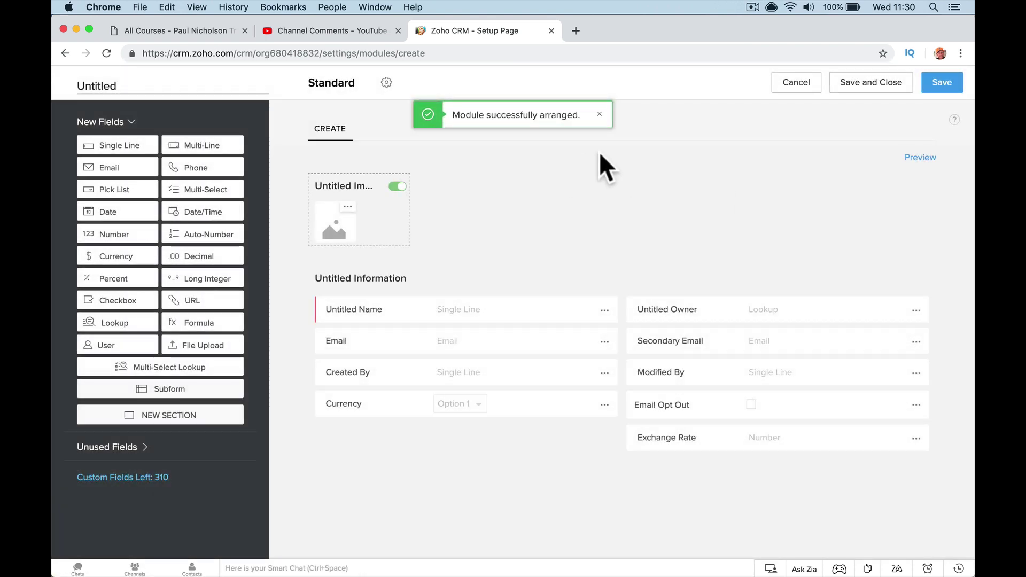
left_click(67, 57)
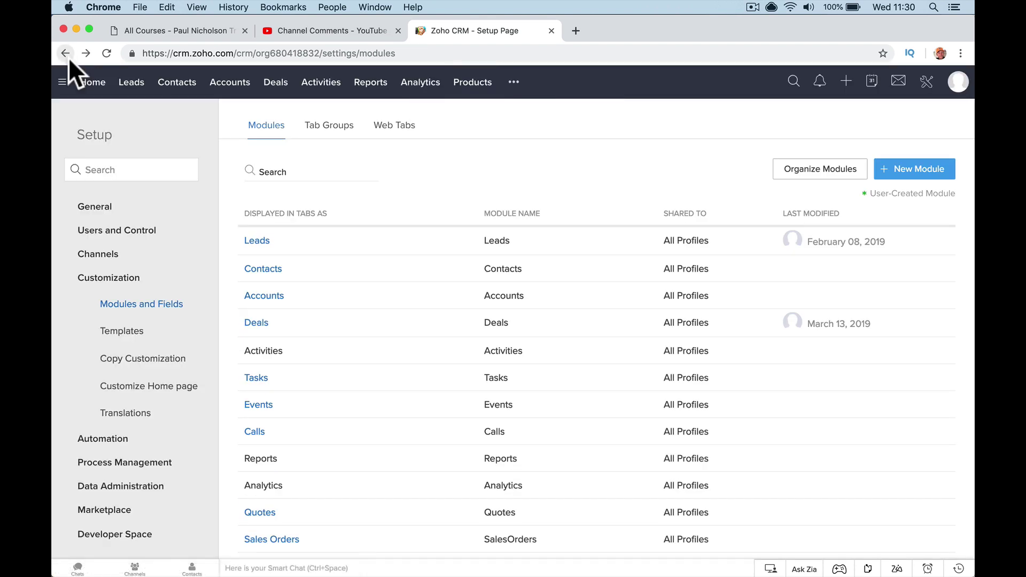
left_click(162, 31)
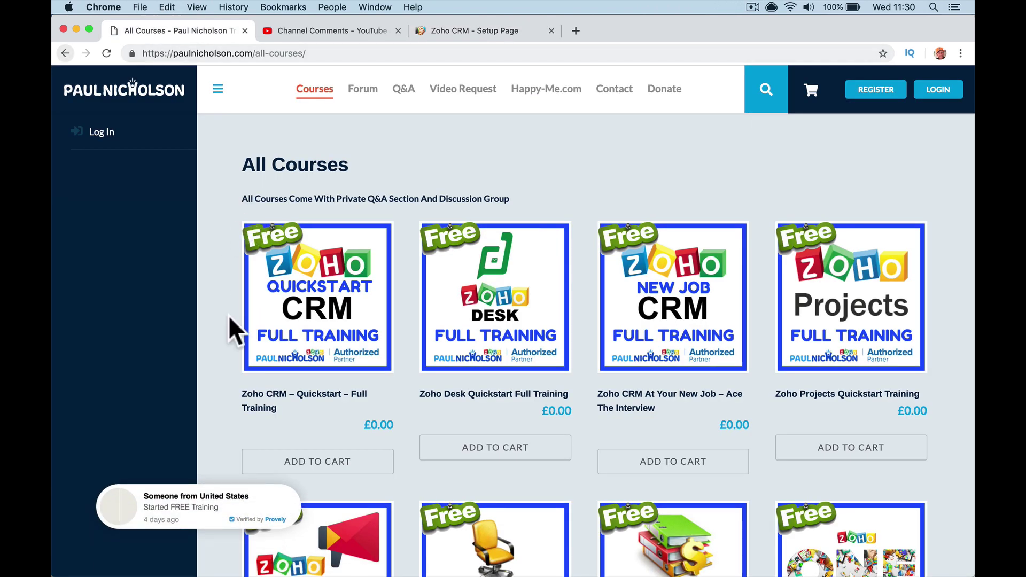
Browse the Zoho CRM Quickstart course, then return to YouTube Studio comments and clear the selection
left_click(309, 305)
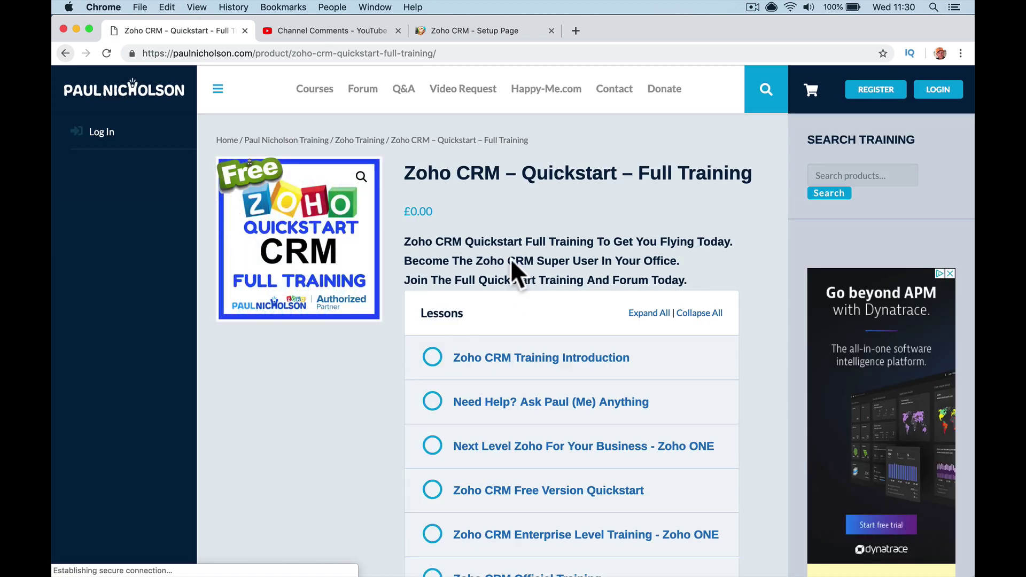
key("super+bracketleft")
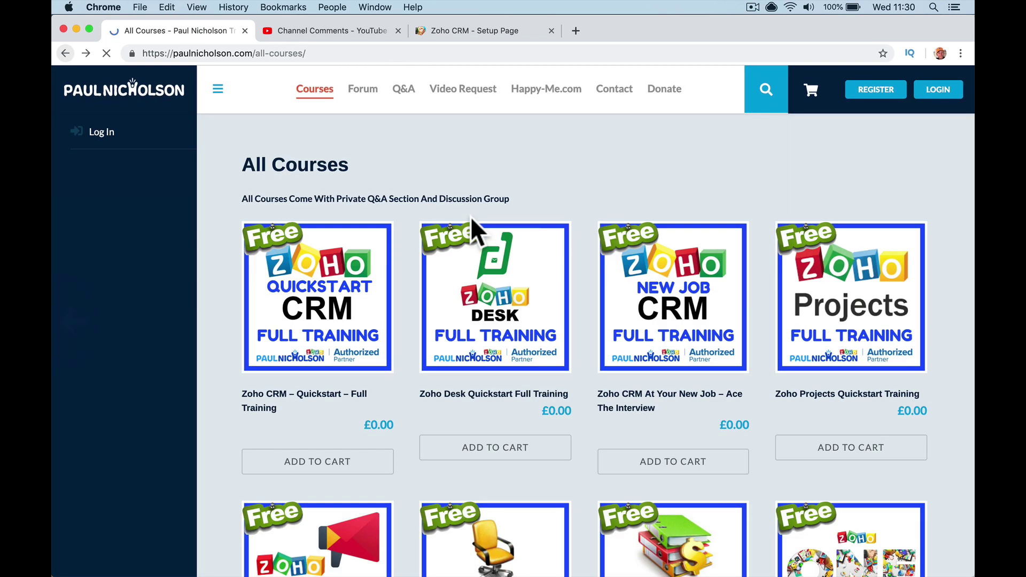
scroll(418, 360, "down", 3)
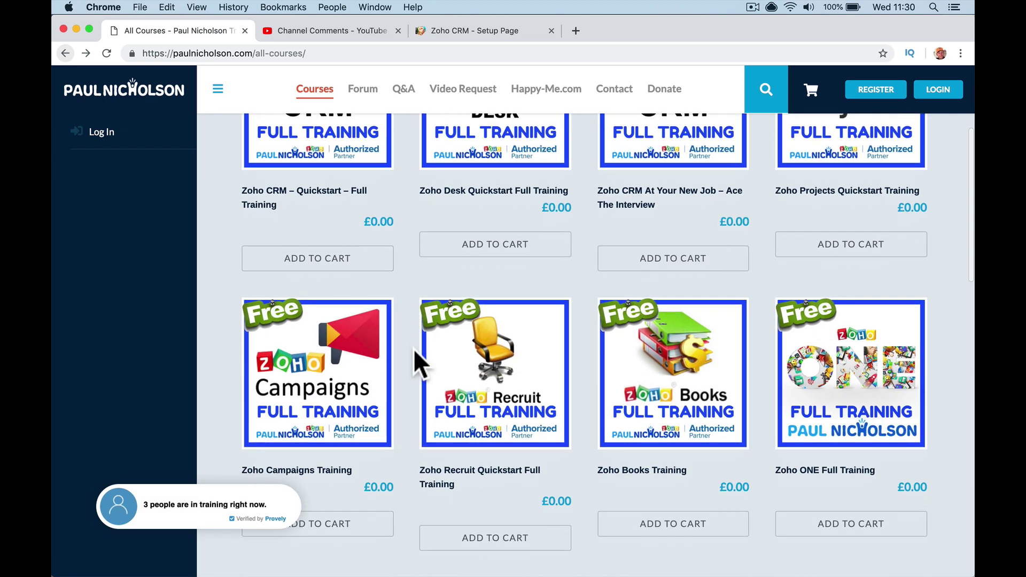
scroll(528, 327, "up", 3)
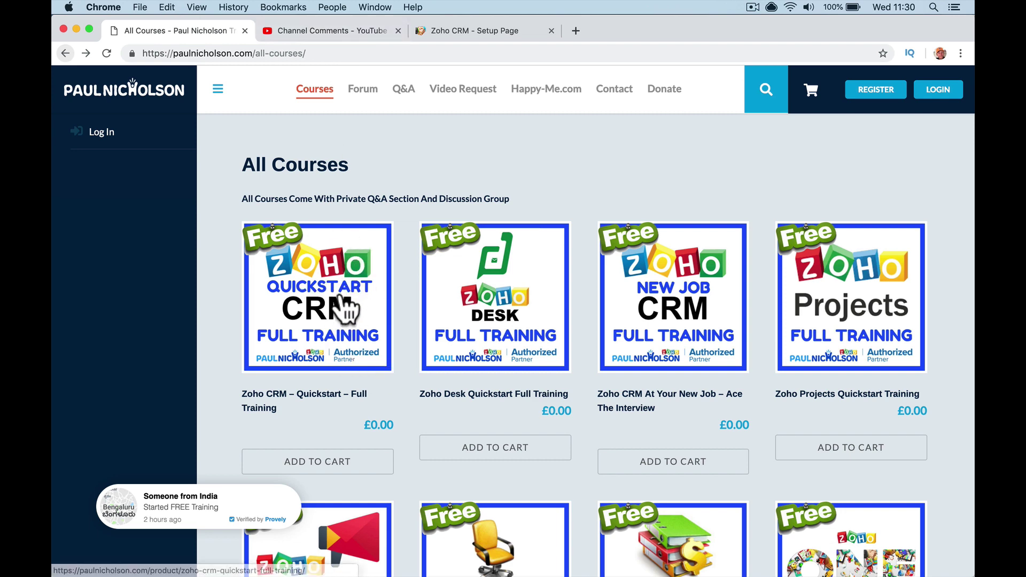
scroll(553, 461, "down", 3)
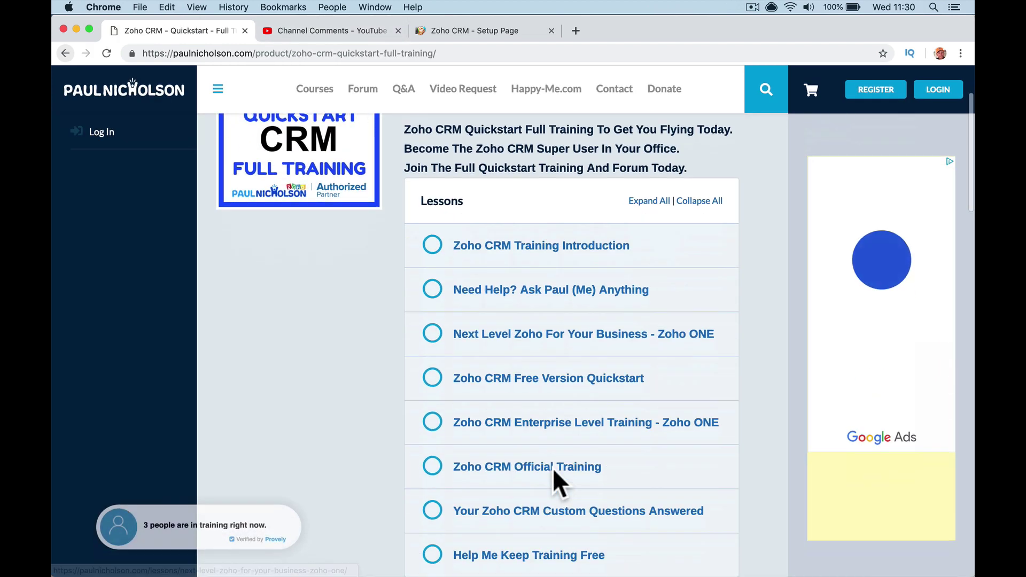
scroll(554, 472, "down", 2)
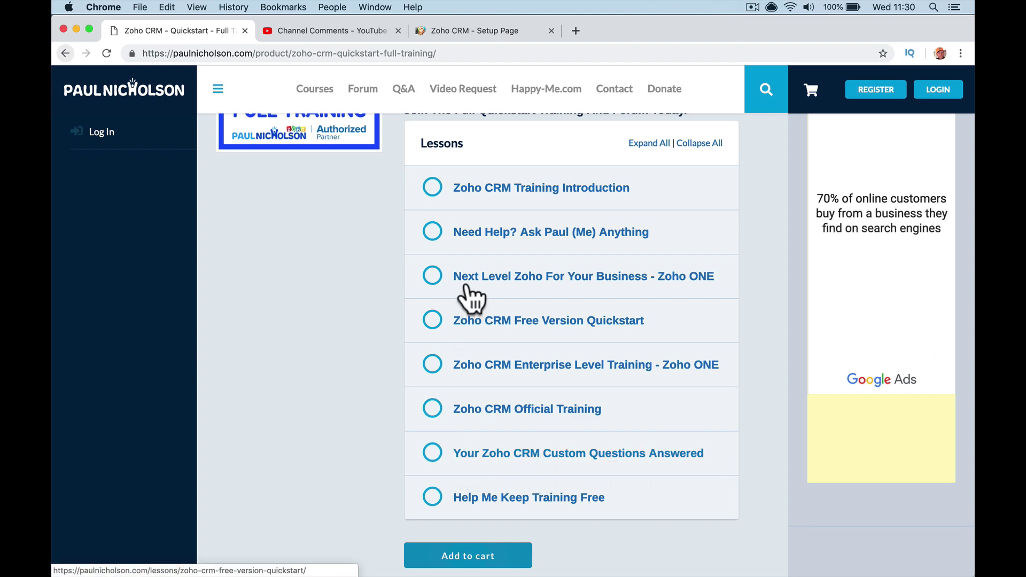
scroll(351, 209, "up", 4)
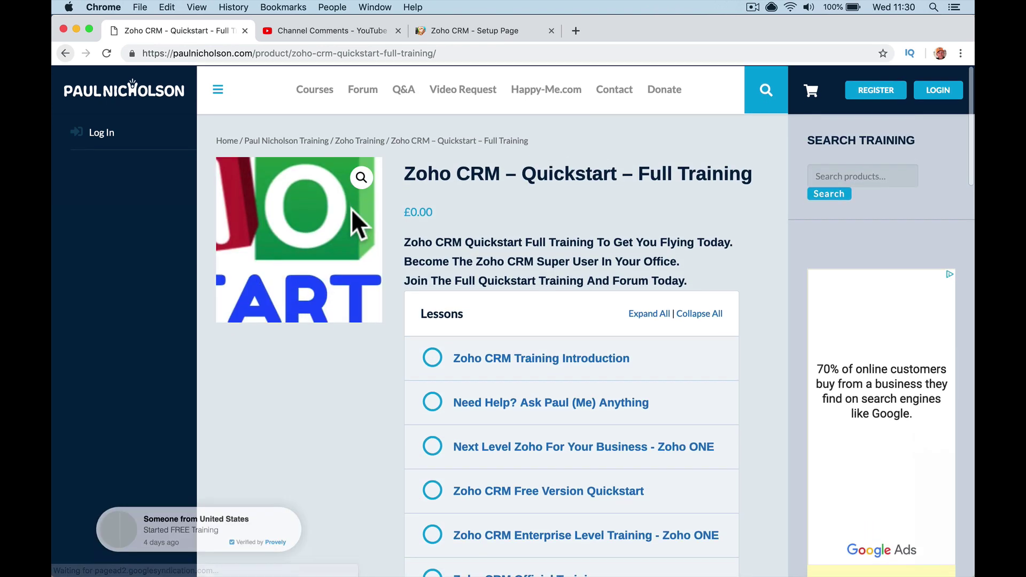
left_click(329, 31)
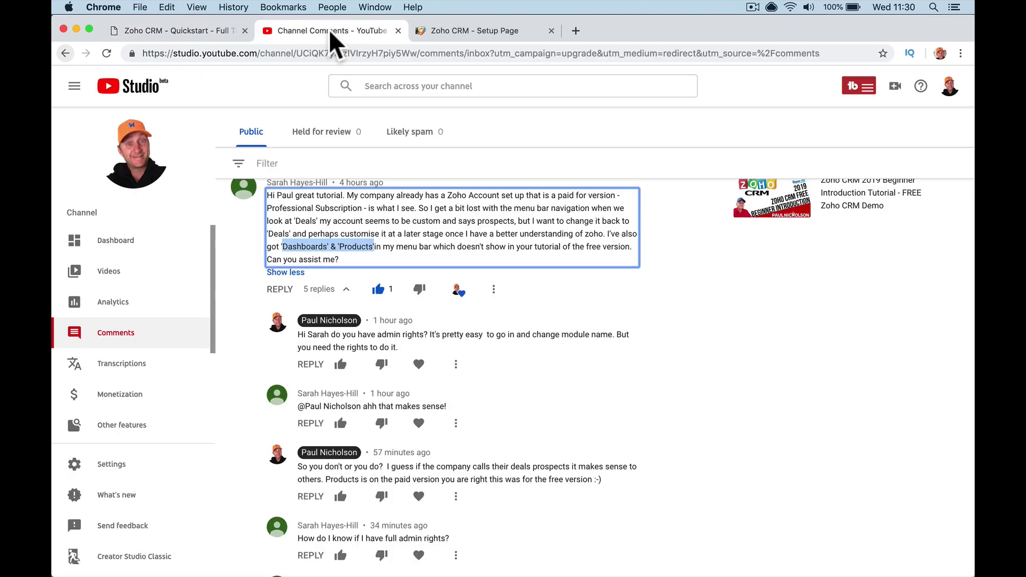
left_click(569, 326)
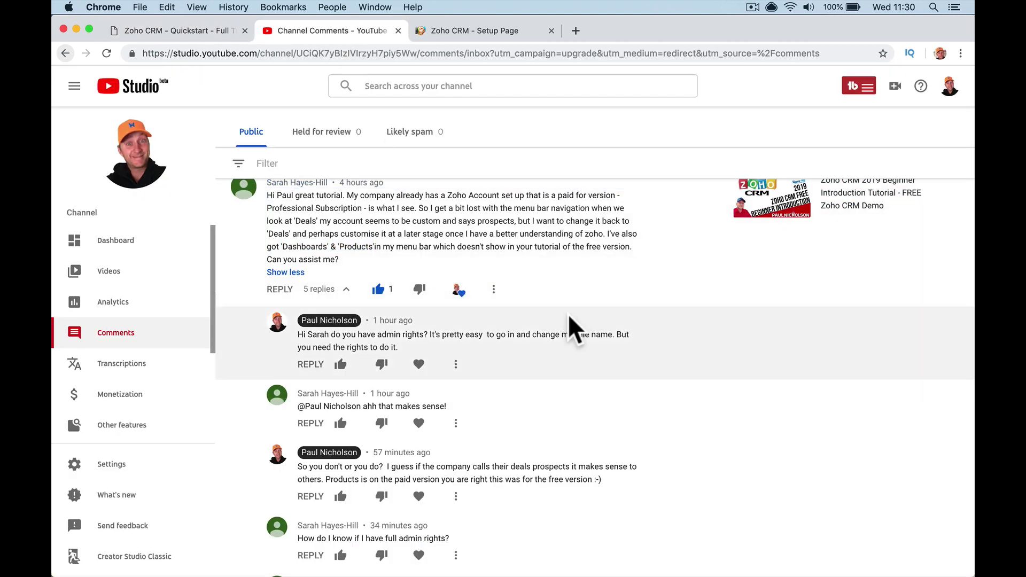